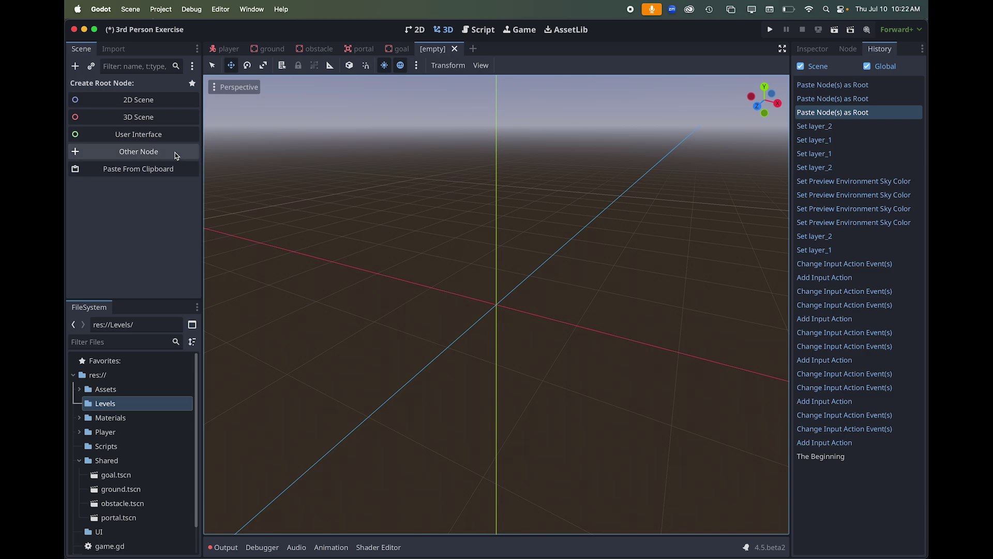
# Create the new scene's root as a plain Node and rename it Level1
pyautogui.click(138, 151)
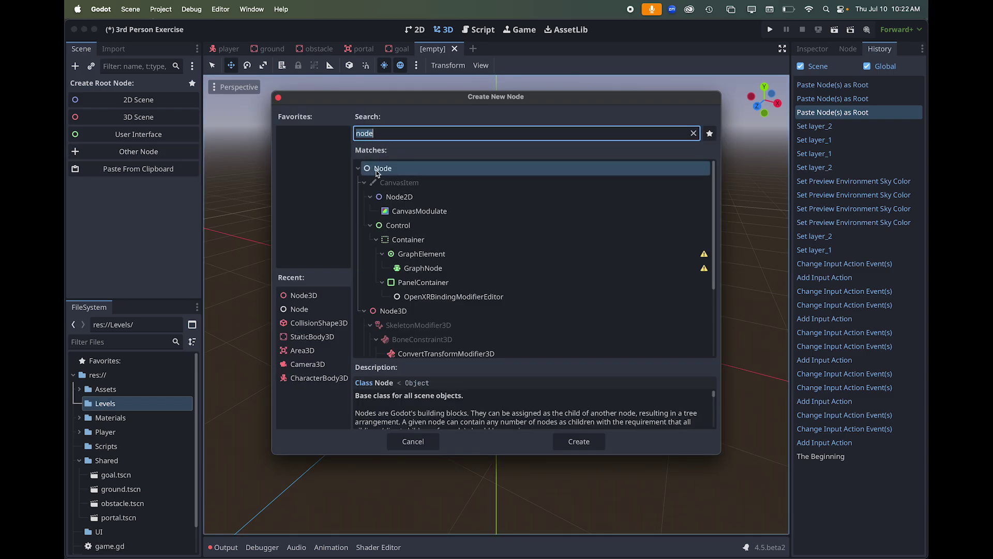
pyautogui.click(592, 442)
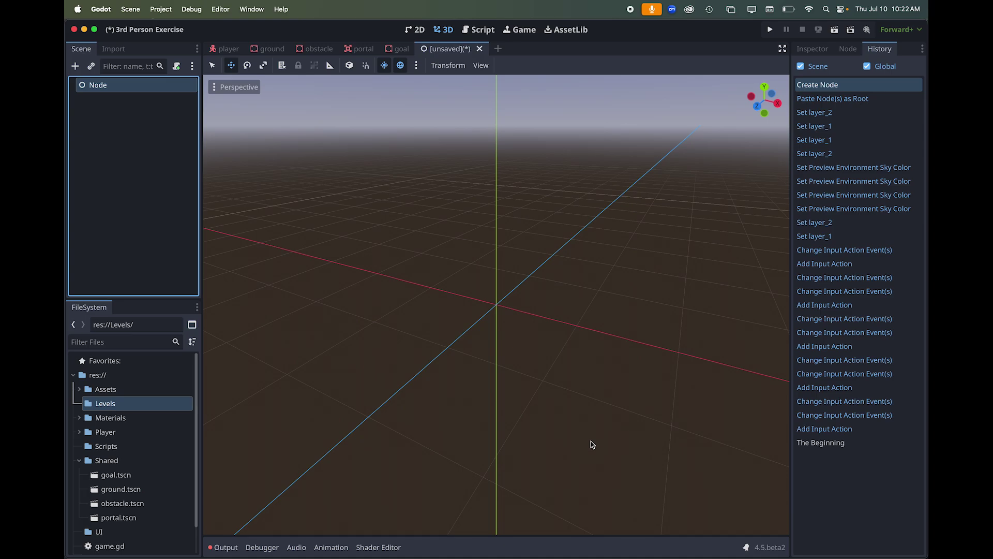
pyautogui.doubleClick(98, 86)
pyautogui.write('Level')
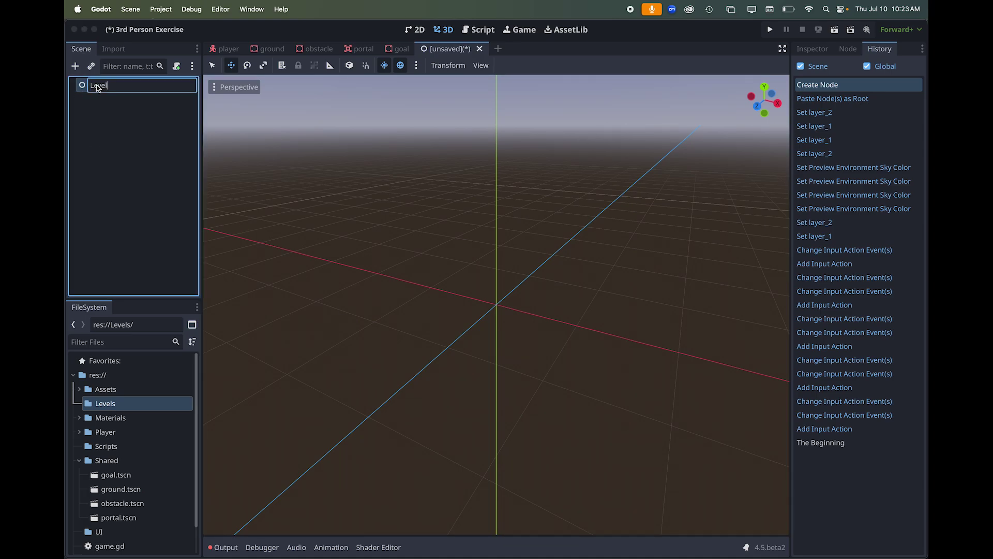
pyautogui.write('1')
pyautogui.press('Return')
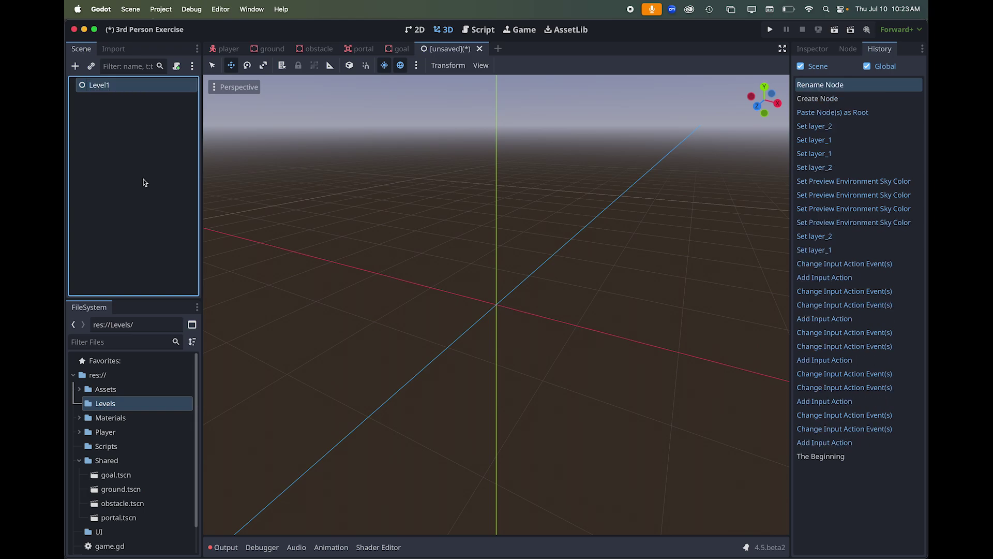
# Instance ground.tscn from the Shared folder as a child of the Level1 node
pyautogui.click(80, 390)
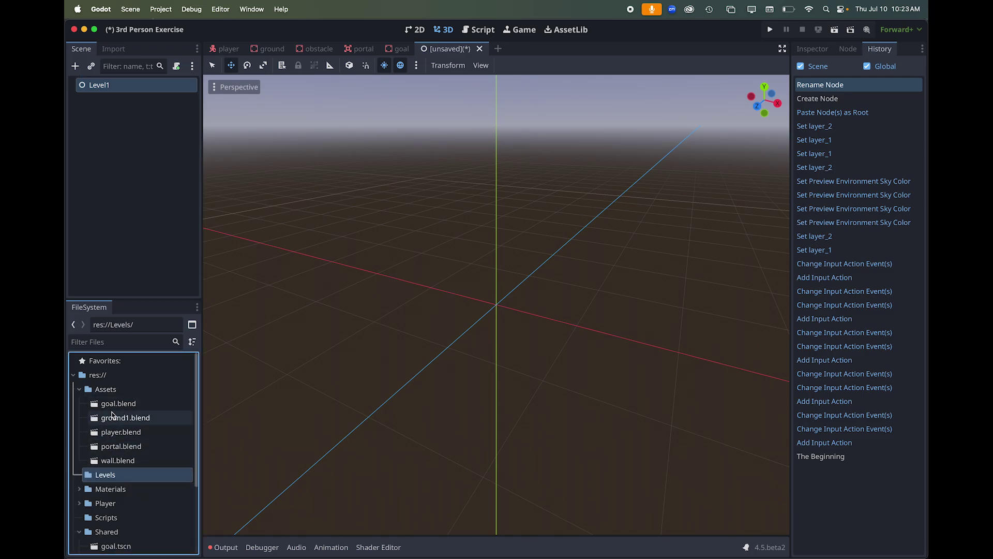
pyautogui.scroll(-5, 114, 455)
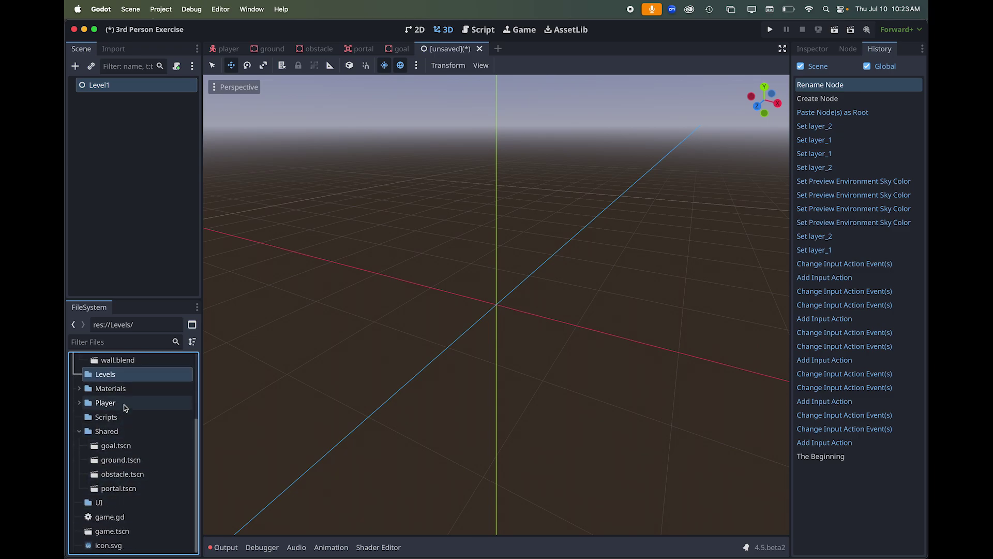
pyautogui.scroll(5, 124, 407)
pyautogui.click(79, 389)
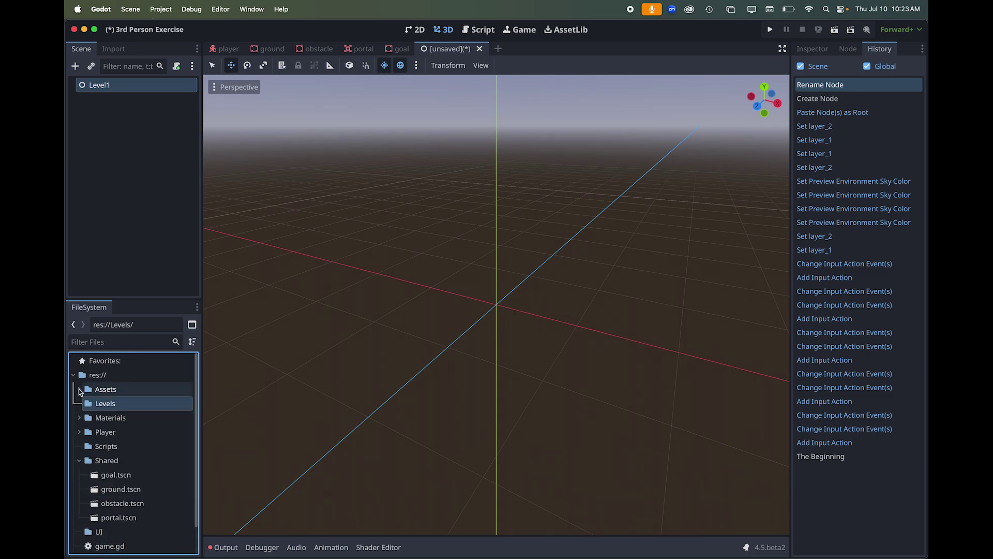
pyautogui.scroll(-2, 118, 415)
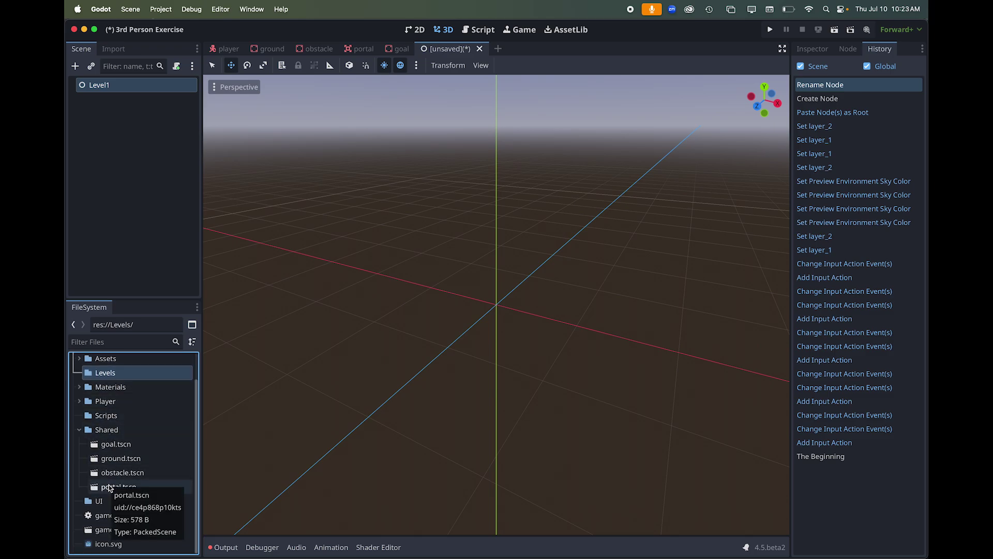
pyautogui.moveTo(114, 460); pyautogui.dragTo(118, 85)
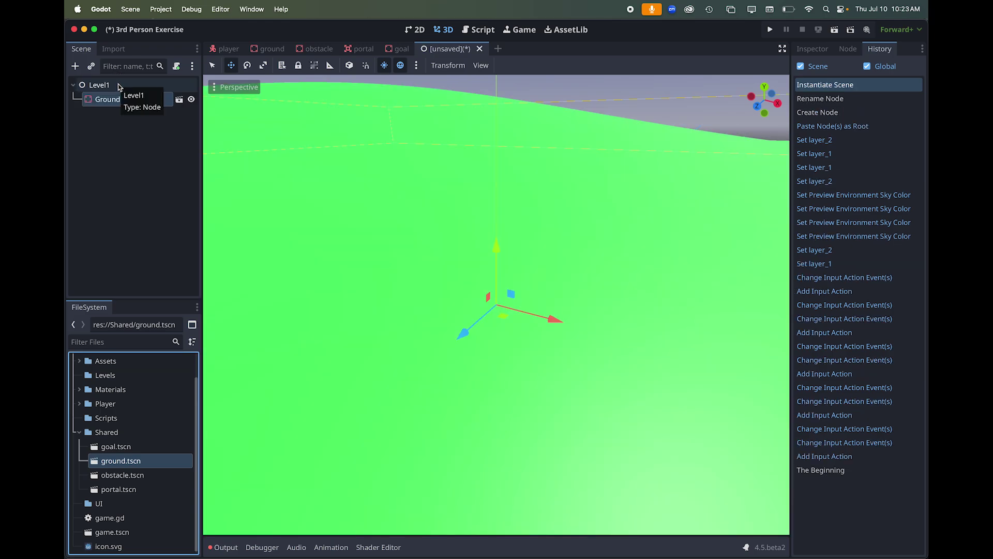
# Instance portal.tscn under Level1 and move it along X and Z to the far corner of the ground
pyautogui.scroll(-5, 270, 198)
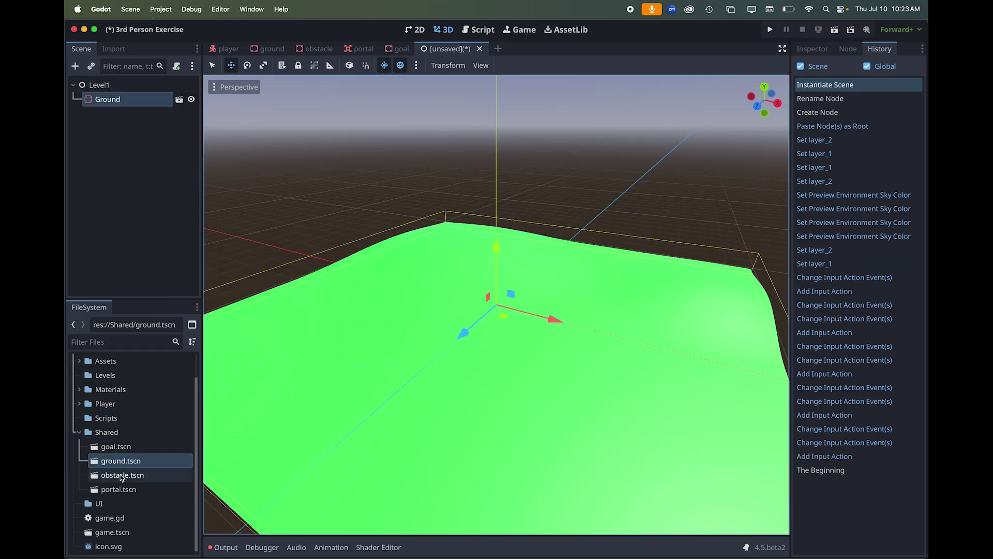
pyautogui.moveTo(119, 490); pyautogui.dragTo(106, 89)
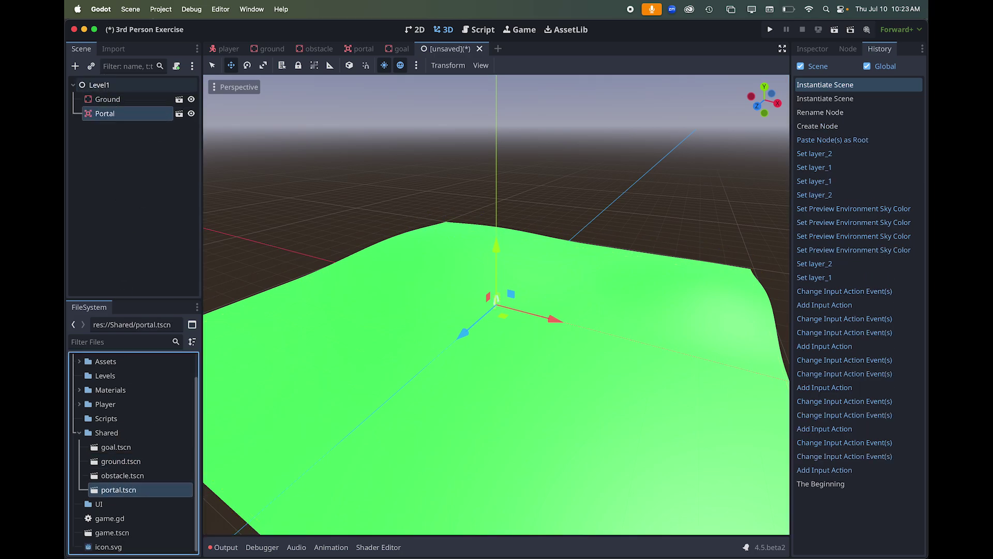
pyautogui.moveTo(462, 333); pyautogui.dragTo(501, 256)
pyautogui.moveTo(605, 279); pyautogui.dragTo(481, 253)
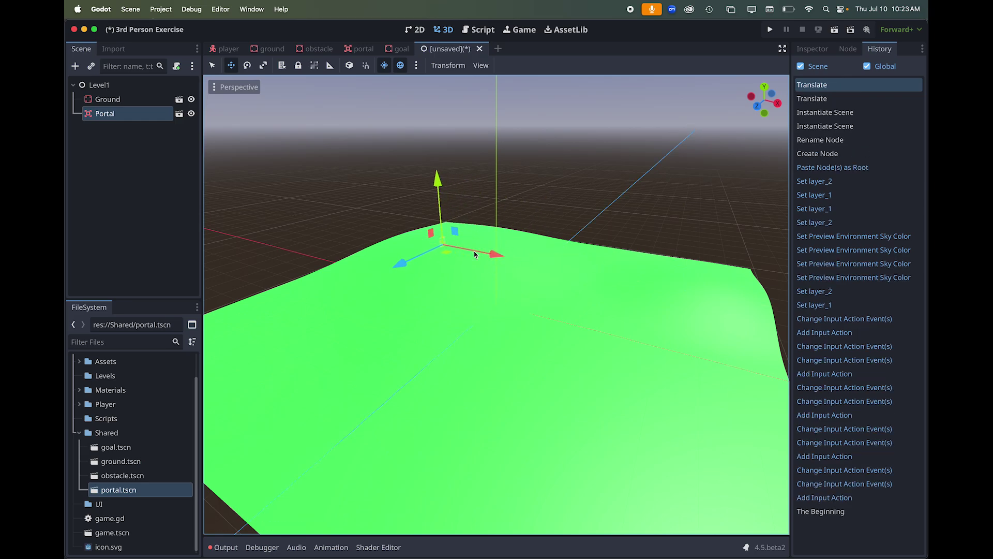
pyautogui.moveTo(401, 264); pyautogui.dragTo(416, 259)
# Adjust the portal's height so that it stands on the ground's surface at the far corner
pyautogui.moveTo(448, 178); pyautogui.dragTo(444, 160)
pyautogui.scroll(5, 495, 209)
pyautogui.scroll(-10, 495, 209)
pyautogui.moveTo(416, 106); pyautogui.dragTo(417, 113)
pyautogui.scroll(-4, 454, 172)
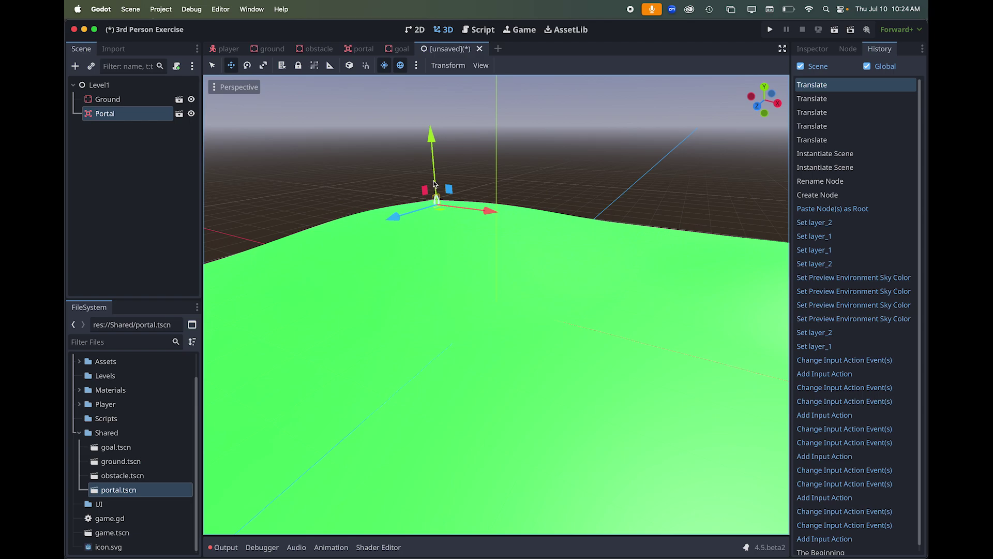
pyautogui.scroll(-3, 430, 226)
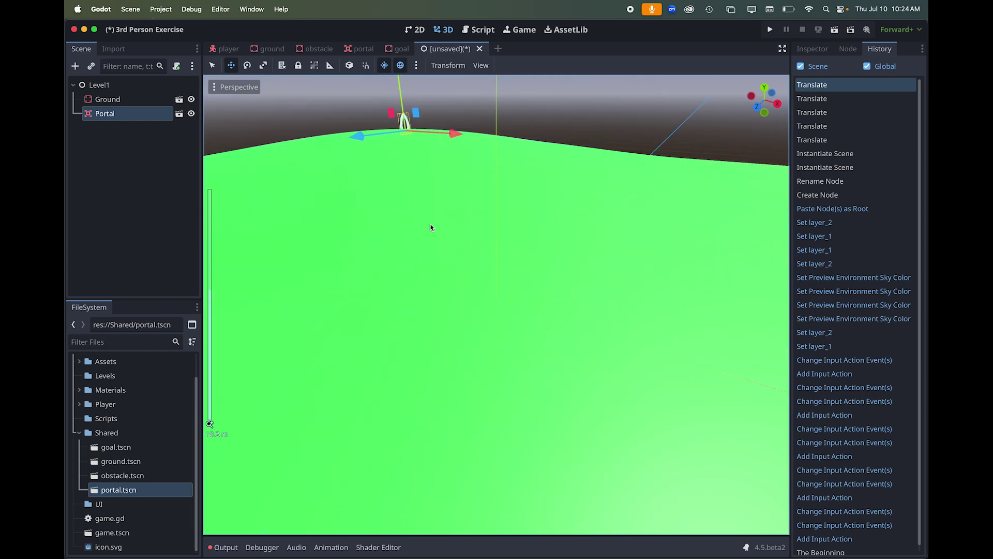
pyautogui.scroll(5, 430, 227)
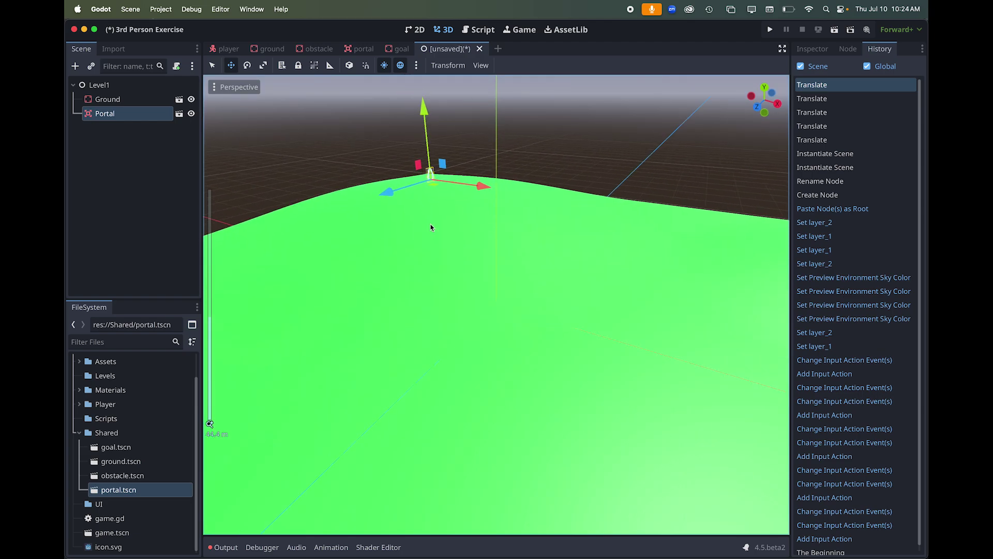
pyautogui.scroll(-8, 314, 235)
pyautogui.scroll(5, 314, 236)
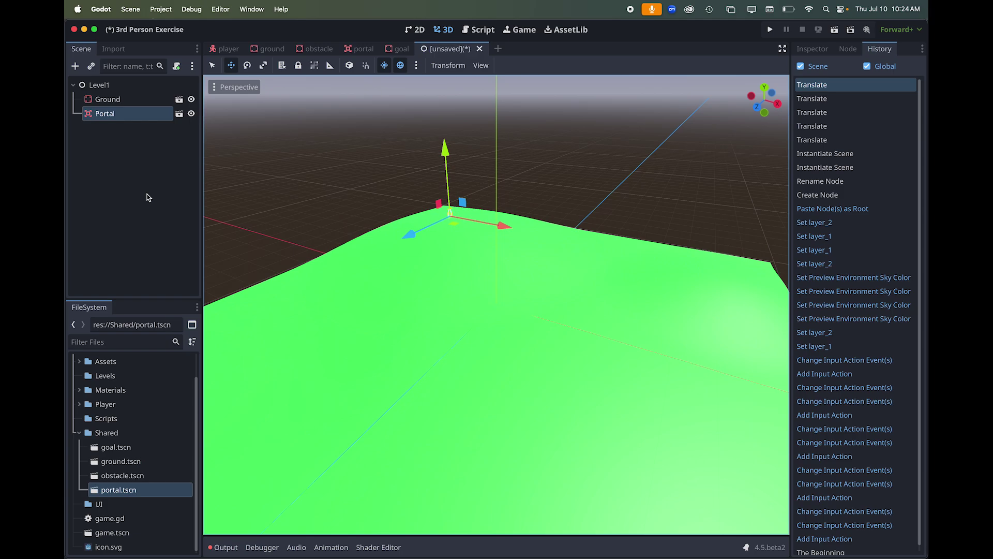
# Add a Node3D named Obstacles under Level1 and instance obstacle.tscn from the Shared folder inside it
pyautogui.click(125, 86)
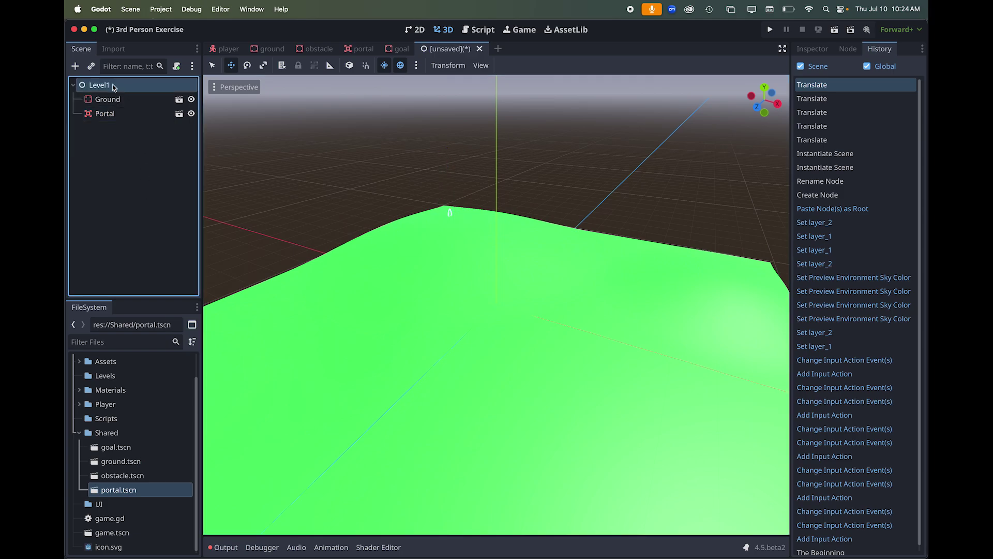
pyautogui.click(75, 66)
pyautogui.doubleClick(386, 310)
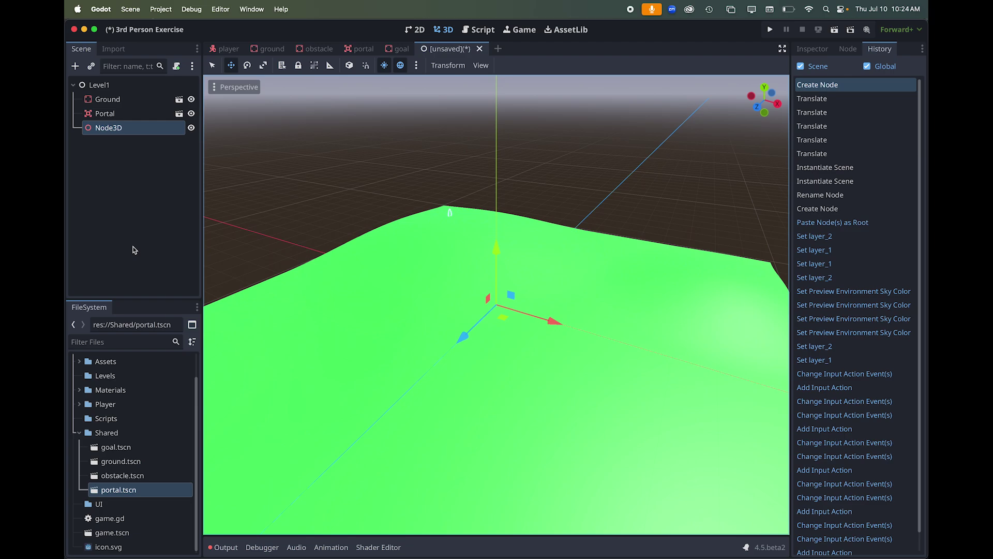
pyautogui.doubleClick(114, 127)
pyautogui.write('Obstacles')
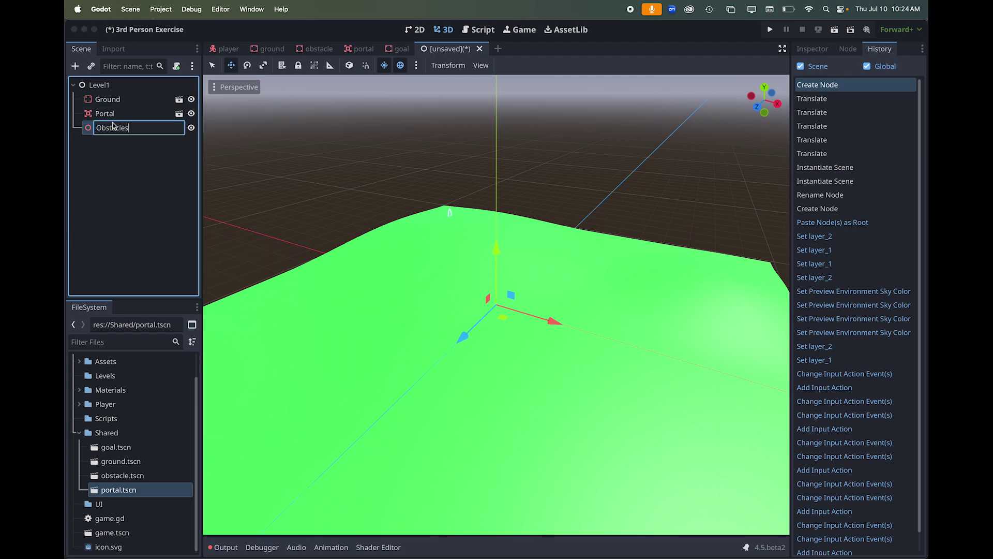
pyautogui.press('Return')
pyautogui.click(124, 476)
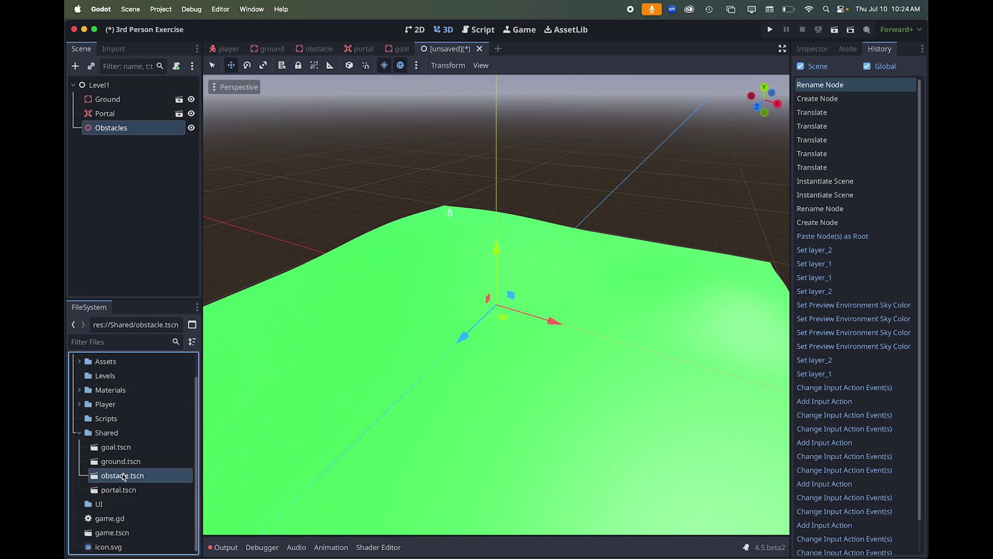
pyautogui.moveTo(123, 476); pyautogui.dragTo(118, 130)
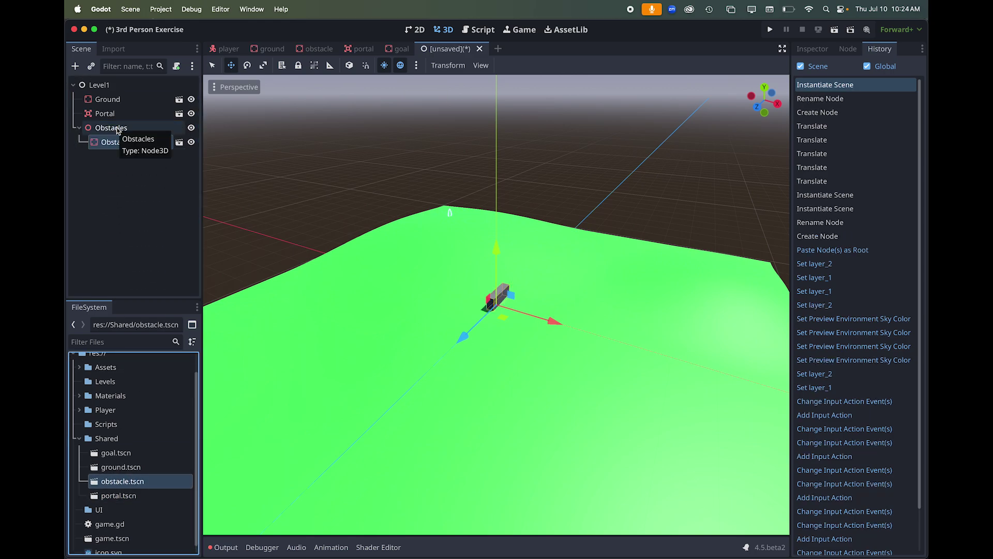
# Hide and show the Obstacles node twice to demonstrate that its visibility controls the child obstacle
pyautogui.click(192, 127)
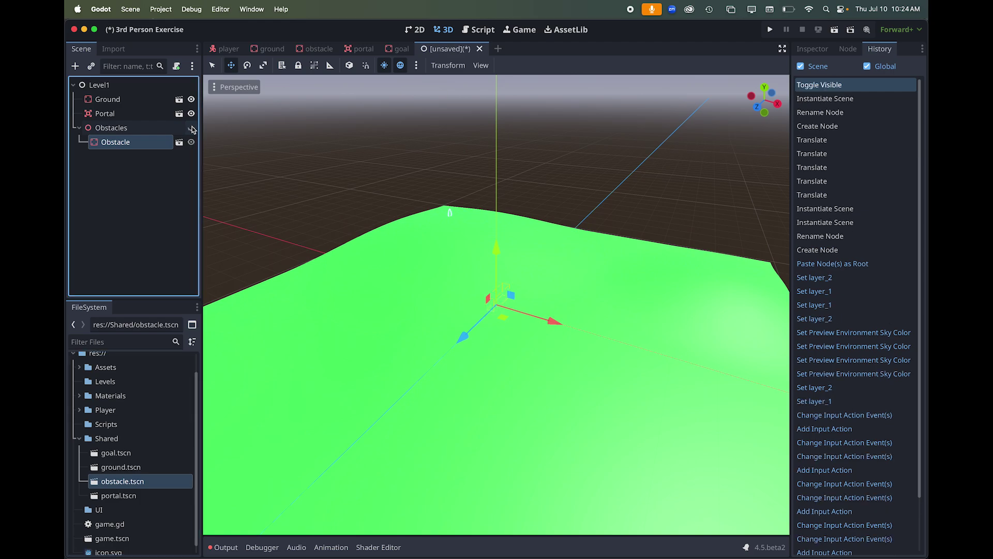
pyautogui.click(191, 128)
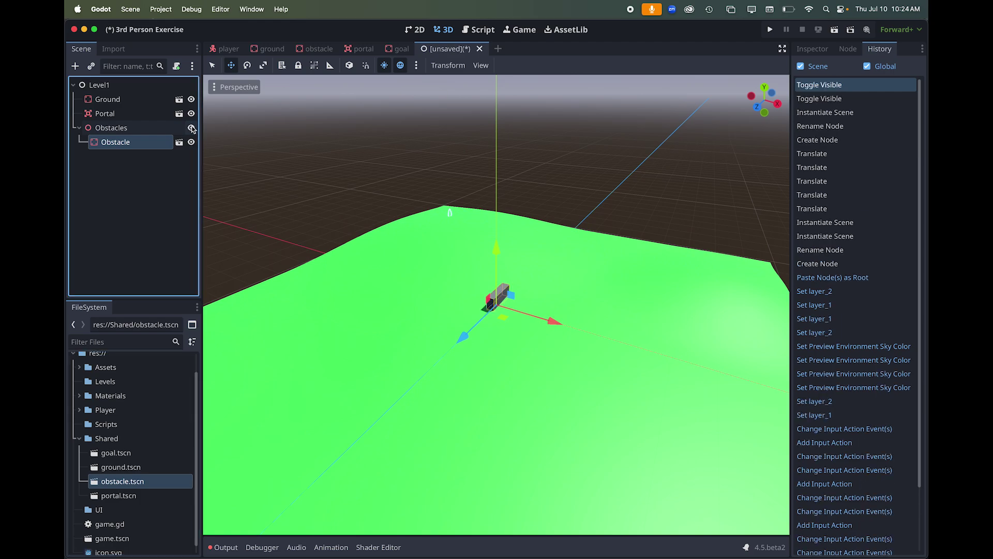
pyautogui.click(191, 128)
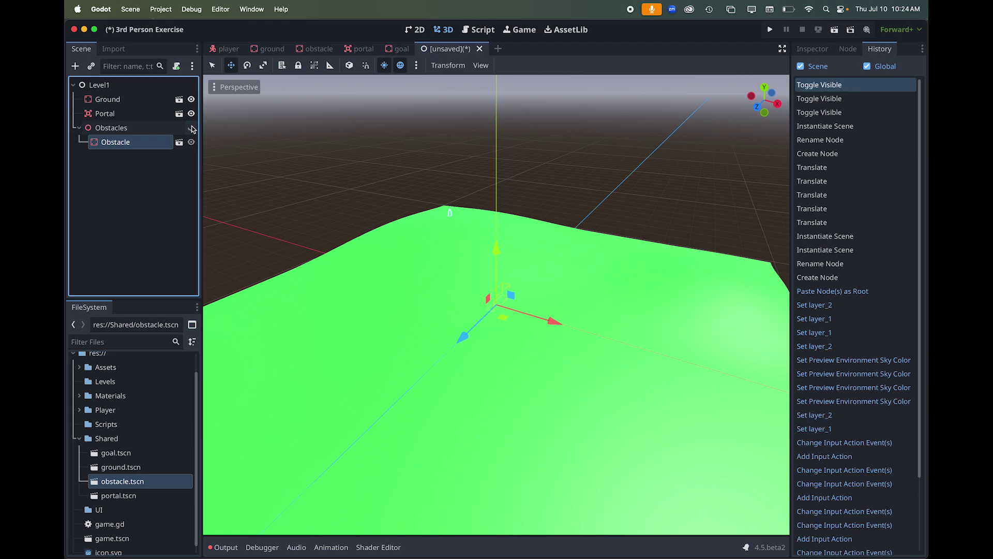
pyautogui.click(191, 128)
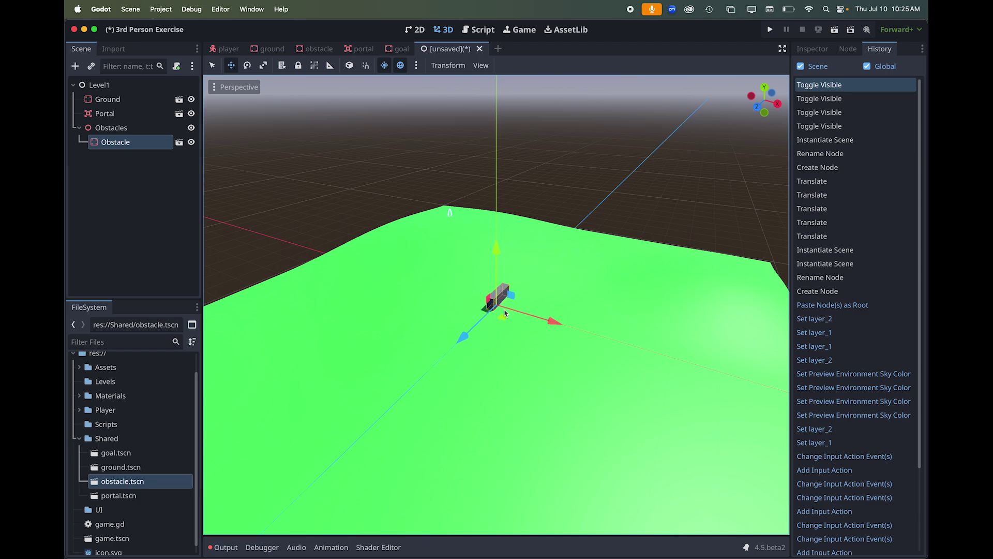
# Raise the first obstacle by about 0.12 m along the Y axis
pyautogui.scroll(6, 504, 309)
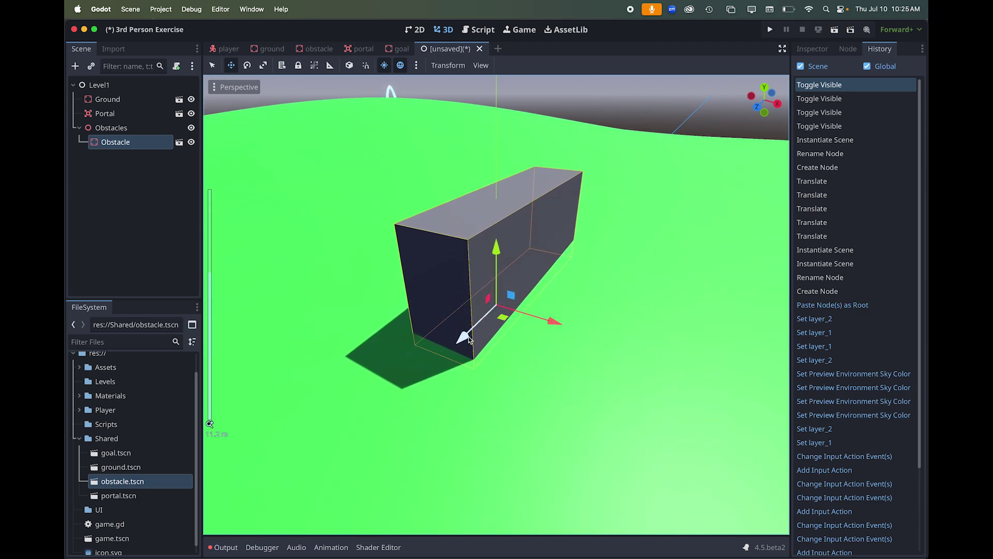
pyautogui.moveTo(495, 252); pyautogui.dragTo(494, 247)
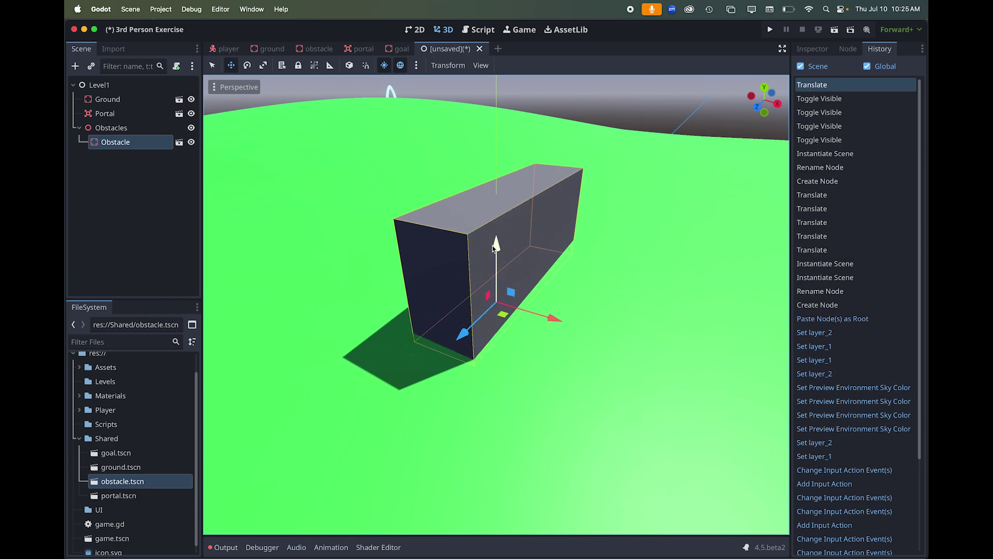
pyautogui.scroll(-6, 493, 248)
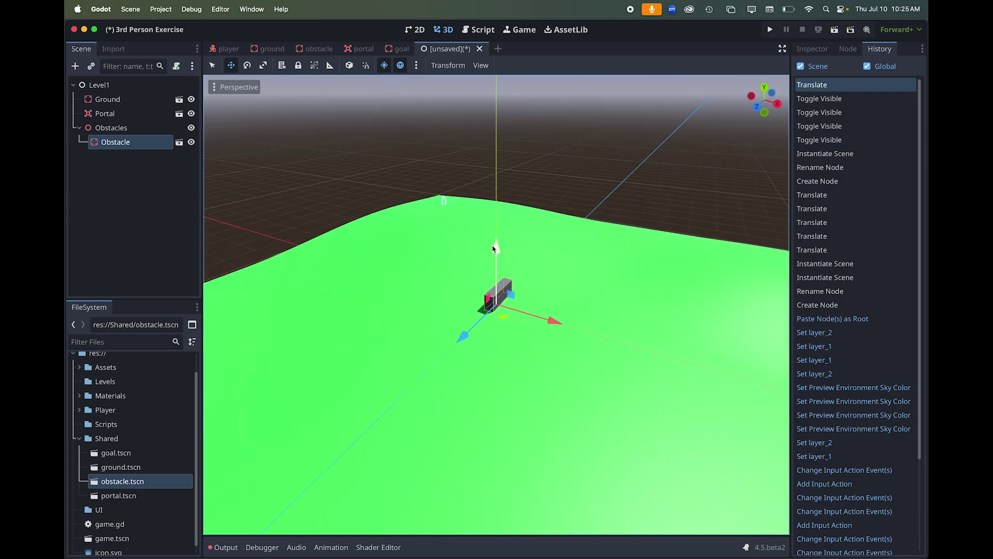
# Duplicate the obstacle and move the copy along X and Z to about X 7.2, Z -15.3
pyautogui.press('cmd+d')
pyautogui.moveTo(553, 321); pyautogui.dragTo(591, 329)
pyautogui.moveTo(499, 347); pyautogui.dragTo(554, 293)
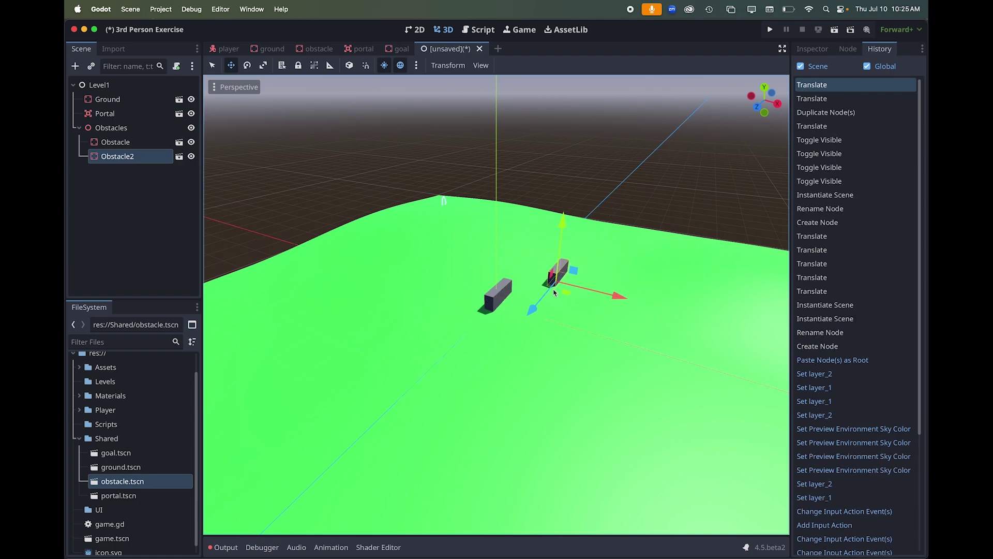
# Set the second obstacle's Y rotation to 90 degrees
pyautogui.click(813, 50)
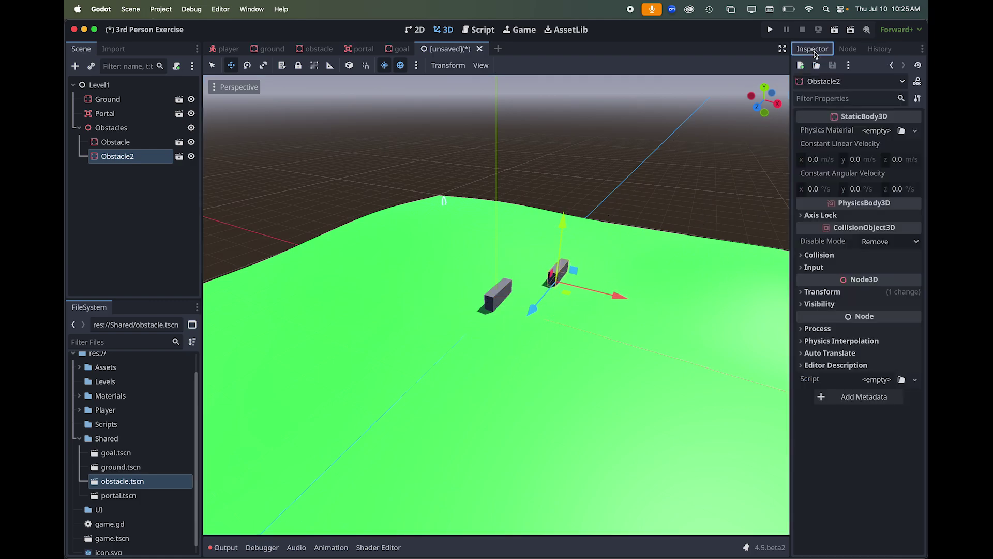
pyautogui.click(823, 293)
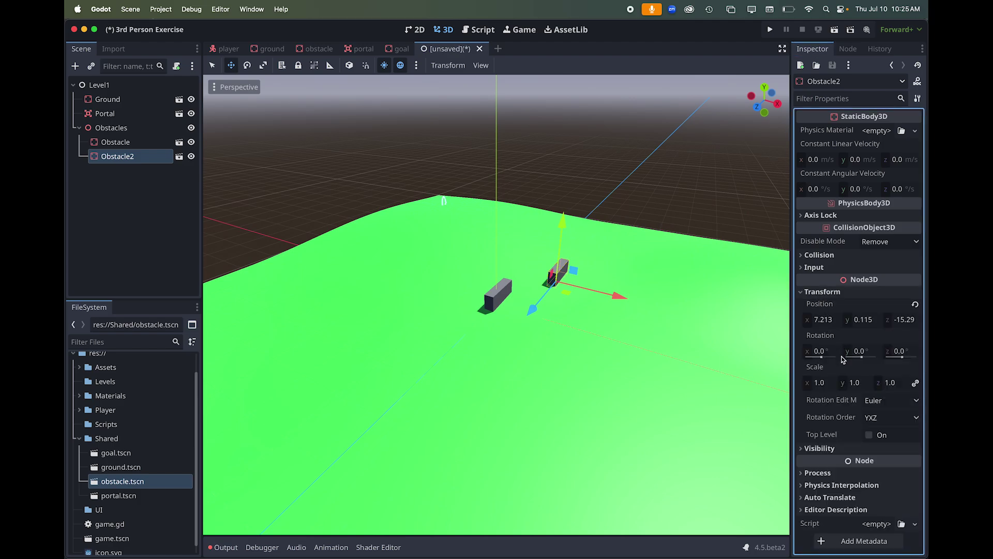
pyautogui.click(862, 352)
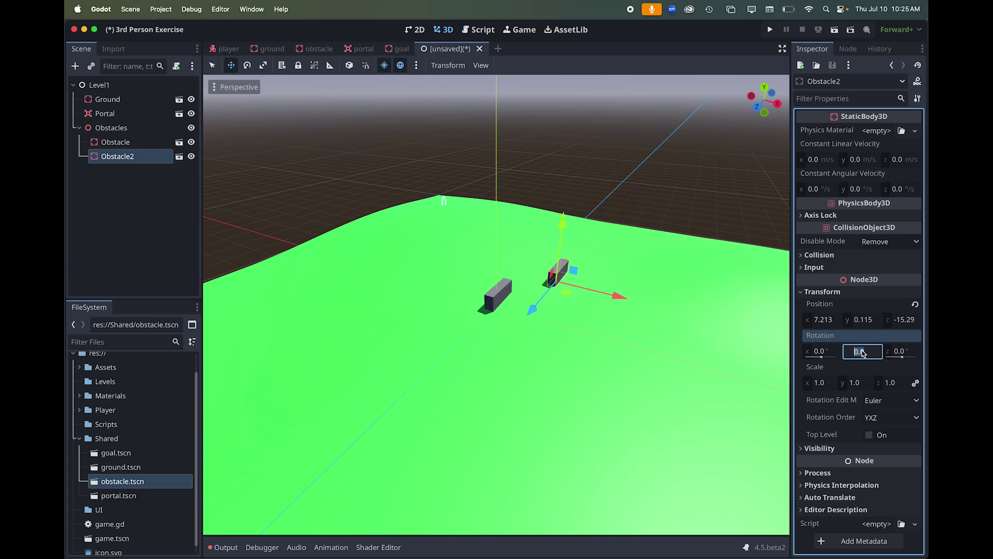
pyautogui.write('90')
pyautogui.press('Return')
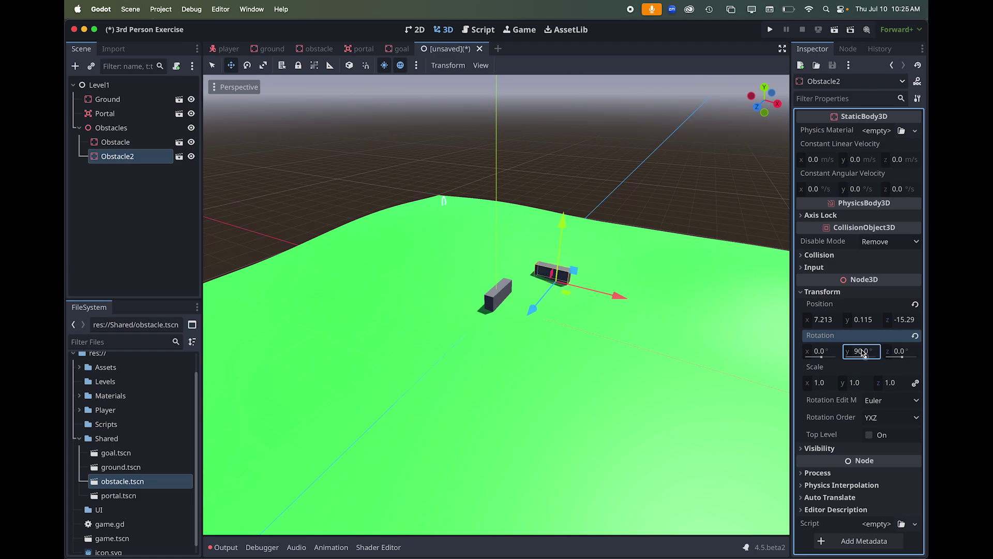
# Shift the rotated obstacle in the negative X direction and place a duplicate beside it on the positive X side
pyautogui.moveTo(614, 295); pyautogui.dragTo(567, 284)
pyautogui.moveTo(515, 206); pyautogui.dragTo(514, 203)
pyautogui.hotkey('ctrl', 'd')
pyautogui.moveTo(569, 281); pyautogui.dragTo(617, 295)
# Duplicate the third obstacle and place the copy in front of the first one, at about X 6, Y -0.45, Z 9.1
pyautogui.hotkey('ctrl', 'd')
pyautogui.moveTo(523, 306); pyautogui.dragTo(465, 389)
pyautogui.moveTo(501, 284); pyautogui.dragTo(501, 290)
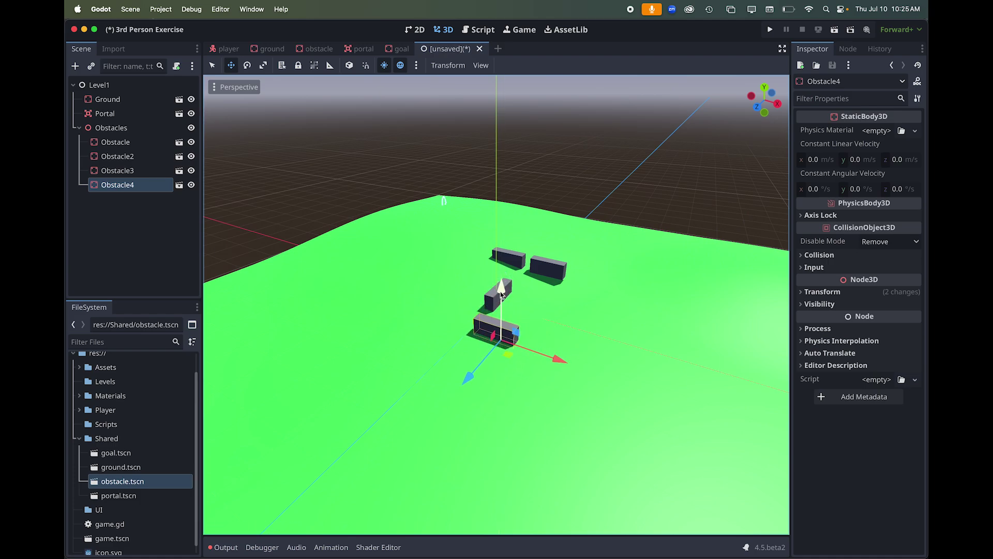
# Set the fourth obstacle's X rotation to 90 degrees and raise the upright block to about Y 2.1
pyautogui.click(818, 292)
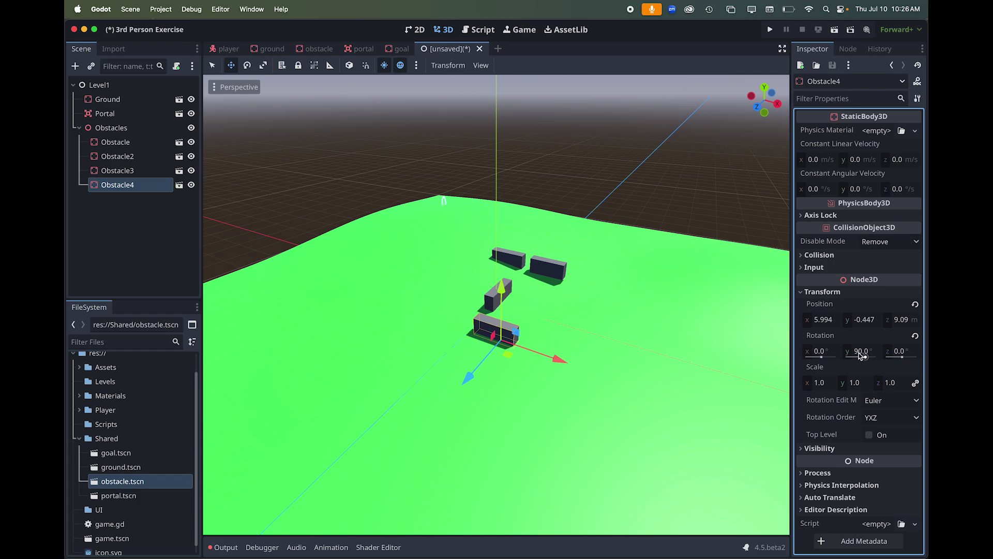
pyautogui.click(816, 352)
pyautogui.write('90')
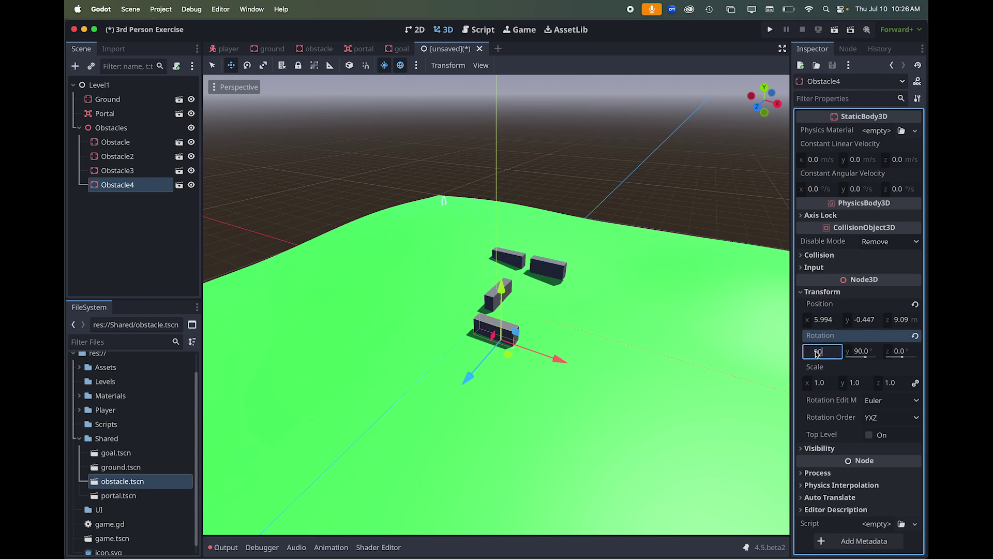
pyautogui.press('Return')
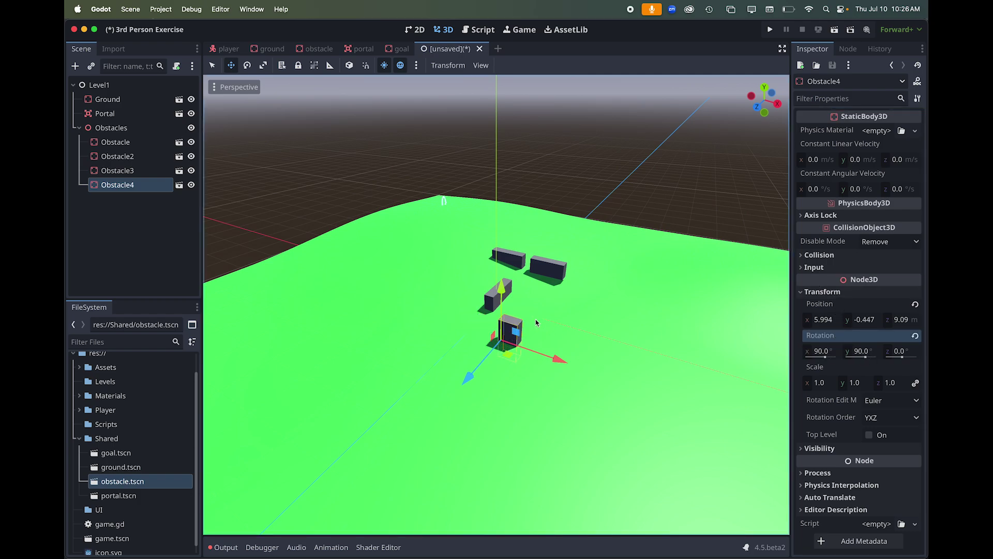
pyautogui.moveTo(503, 288); pyautogui.dragTo(503, 273)
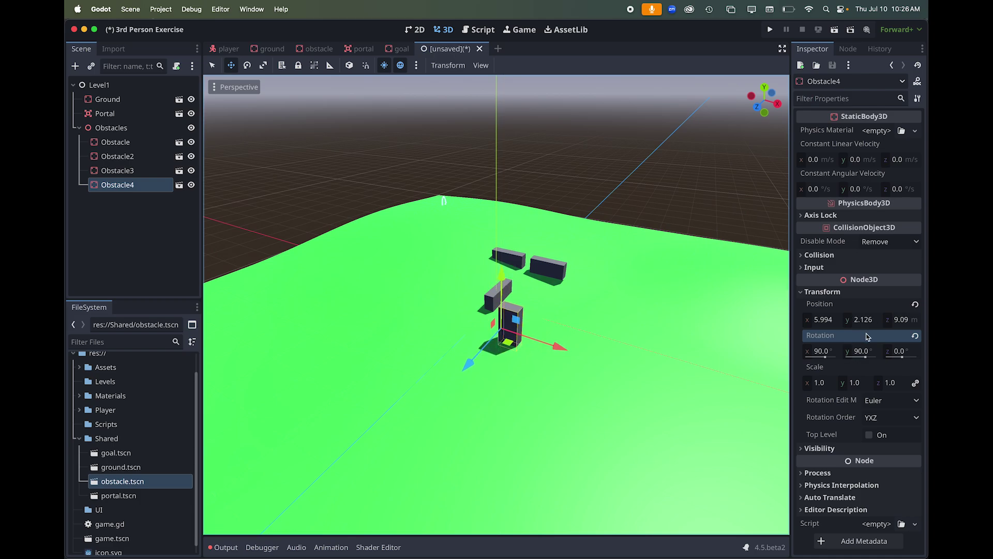
# Scale the upright fourth obstacle uniformly to 1.5
pyautogui.click(855, 383)
pyautogui.write('1.5')
pyautogui.press('Return')
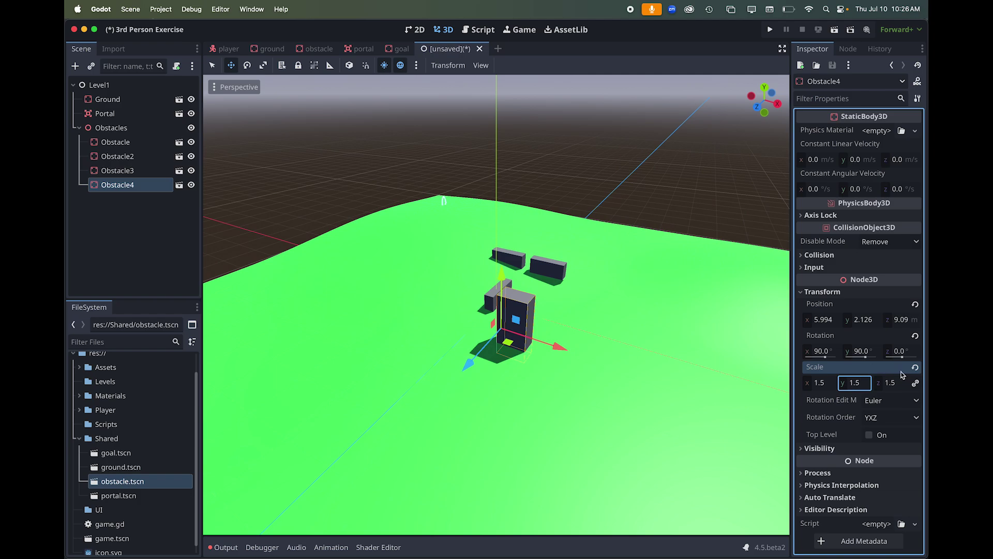
# Move the upright obstacle next to the portal, at about X -39.5, Y 8.7, Z -28.2
pyautogui.moveTo(559, 347); pyautogui.dragTo(412, 312)
pyautogui.moveTo(333, 320); pyautogui.dragTo(434, 227)
pyautogui.moveTo(533, 242); pyautogui.dragTo(476, 228)
pyautogui.moveTo(421, 157); pyautogui.dragTo(422, 138)
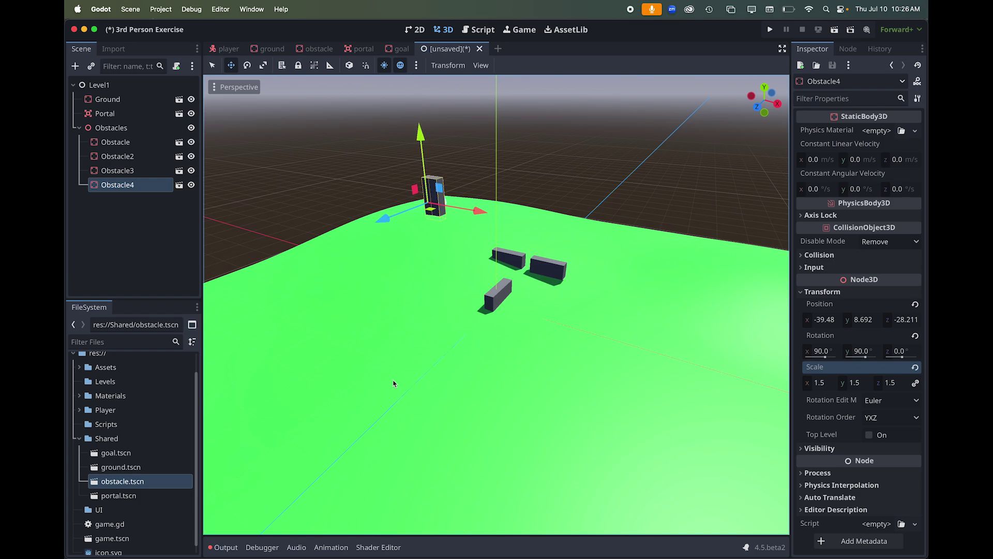
# Duplicate the upright obstacle, move the copy in the positive Z direction and lower it onto the ground
pyautogui.press('super+d')
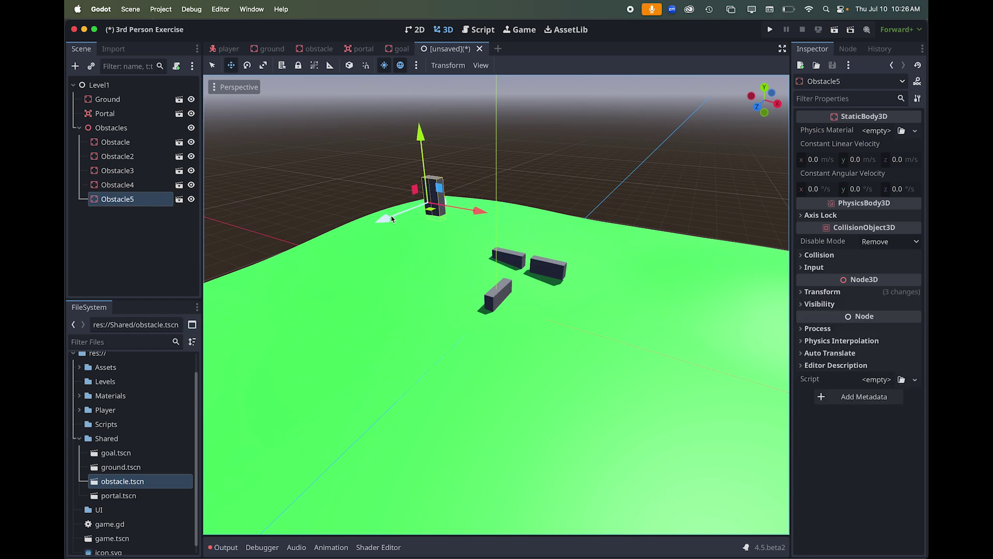
pyautogui.moveTo(393, 216); pyautogui.dragTo(274, 310)
pyautogui.moveTo(355, 257); pyautogui.dragTo(388, 284)
pyautogui.scroll(-5, 392, 396)
pyautogui.scroll(3, 391, 395)
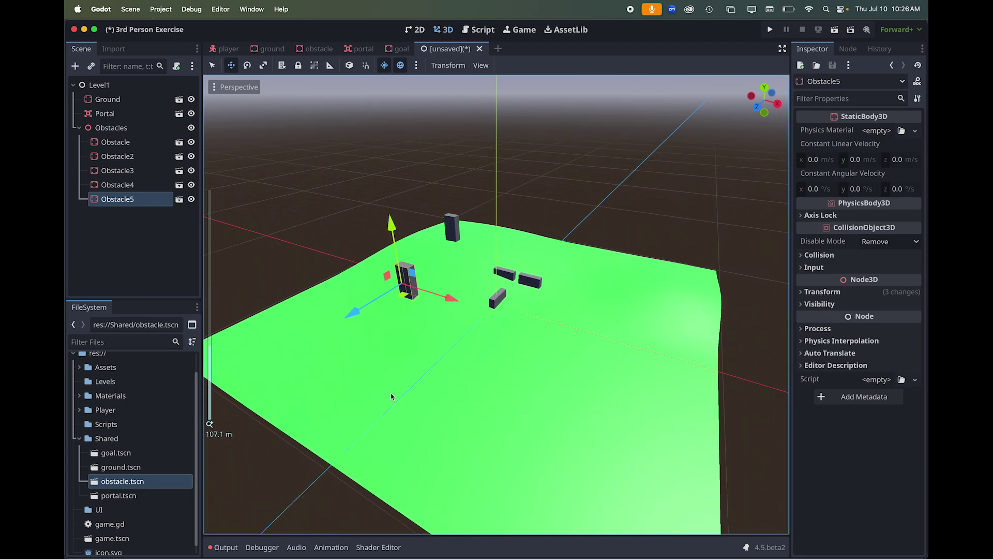
# Duplicate the fifth obstacle and move the copy in the positive X direction to about X -8.2
pyautogui.press('super+d')
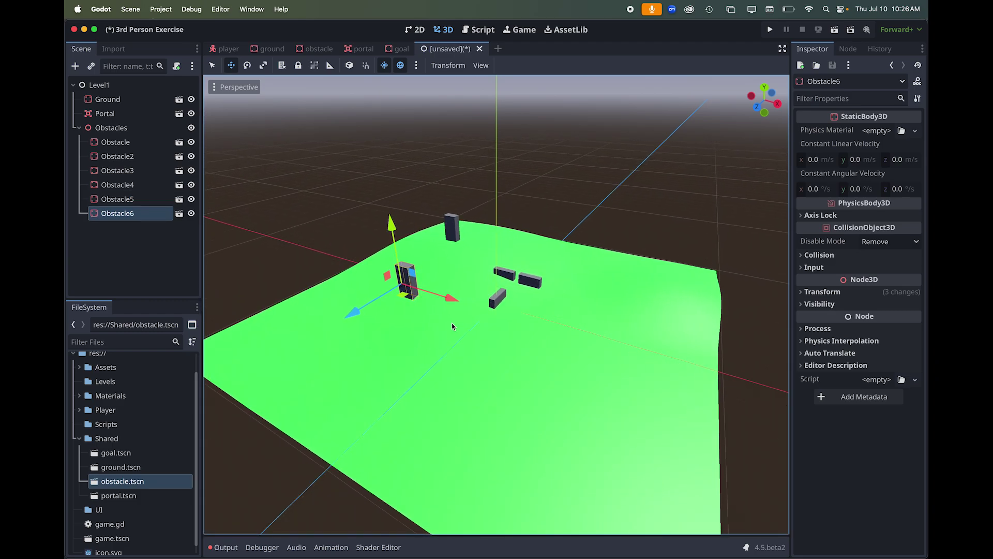
pyautogui.moveTo(446, 297); pyautogui.dragTo(478, 317)
pyautogui.moveTo(509, 338); pyautogui.dragTo(508, 337)
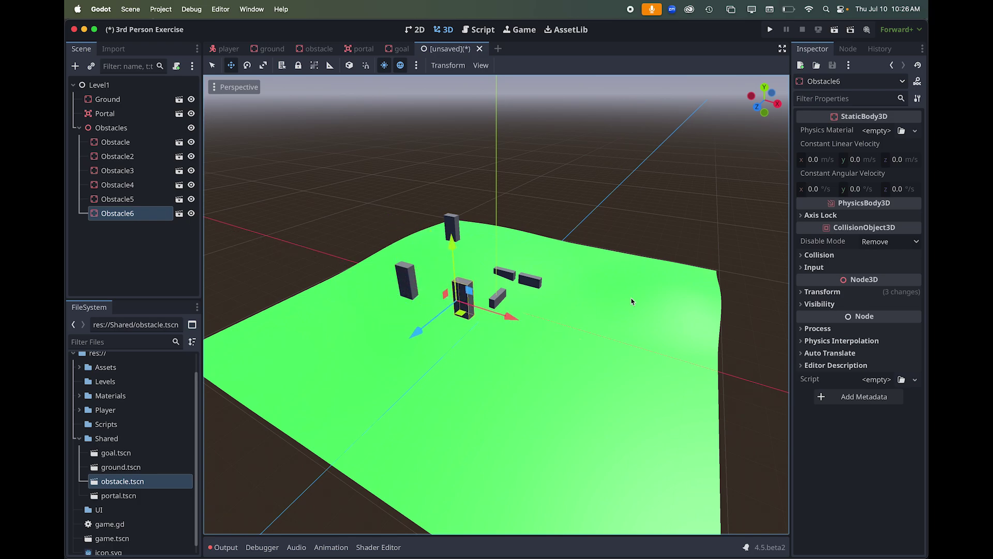
# Reset the sixth obstacle's X and Y rotation to 0 degrees
pyautogui.click(817, 291)
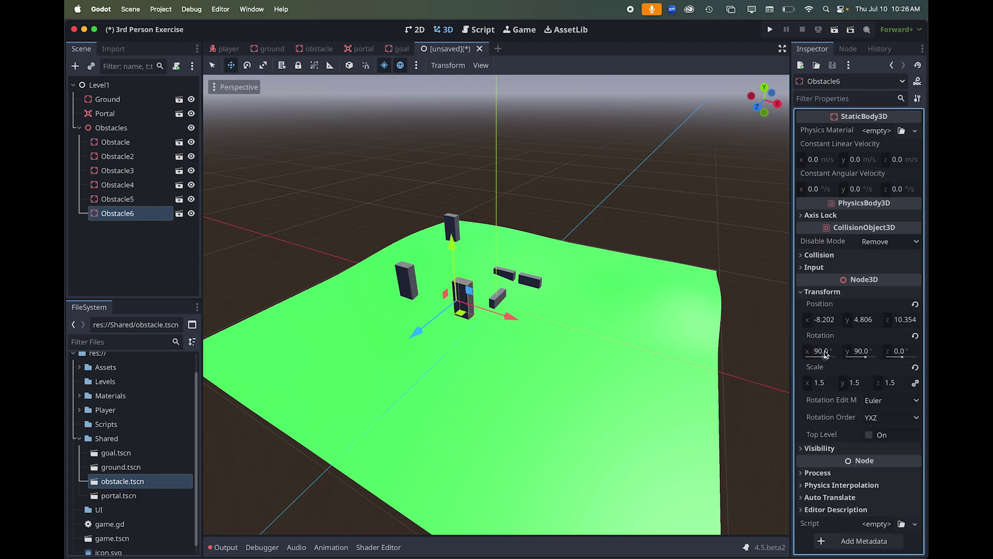
pyautogui.click(859, 351)
pyautogui.write('0')
pyautogui.press('Return')
pyautogui.click(820, 351)
pyautogui.write('0')
pyautogui.press('Return')
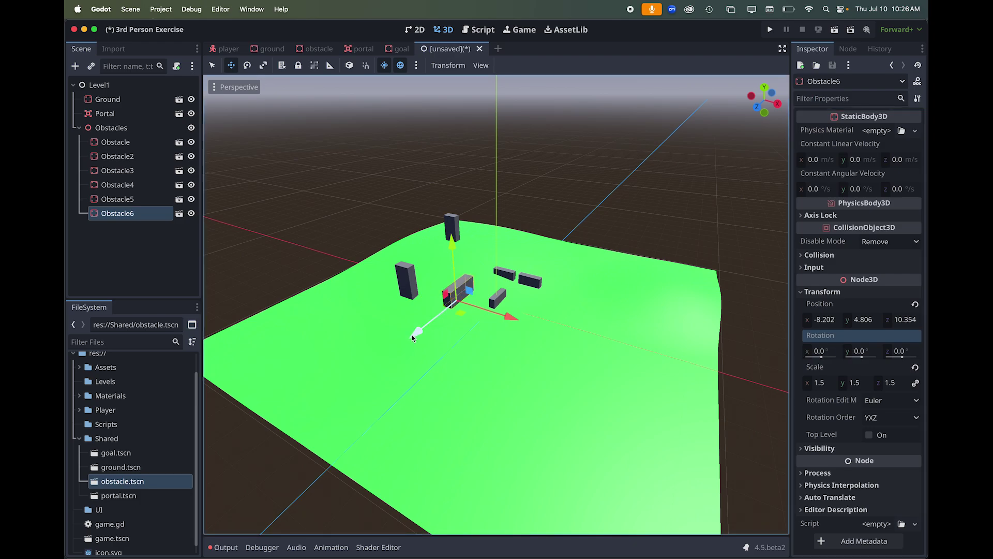
# Move the sixth obstacle along Z to about 26.2 and lower it to about Y -2.5
pyautogui.moveTo(424, 328); pyautogui.dragTo(380, 363)
pyautogui.moveTo(412, 281); pyautogui.dragTo(418, 305)
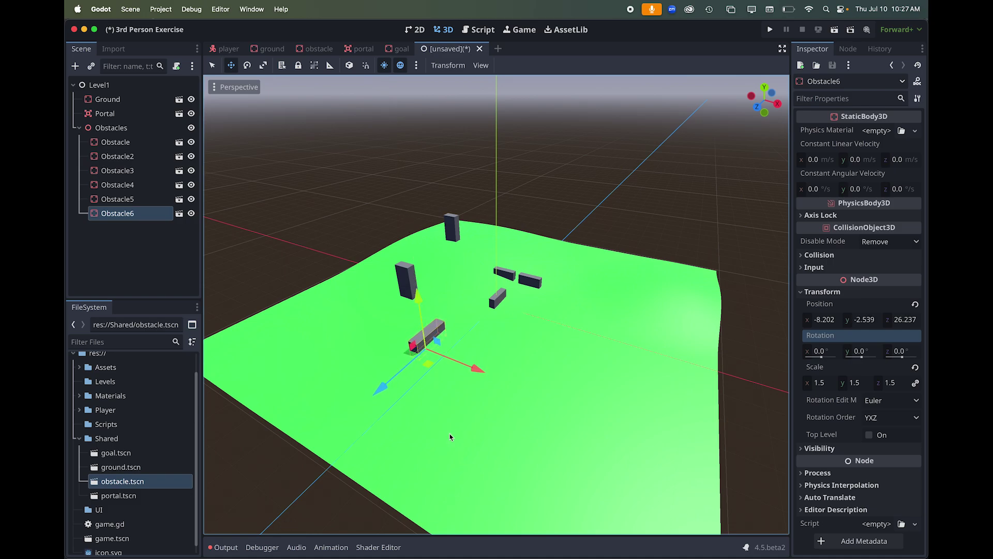
pyautogui.scroll(5, 519, 393)
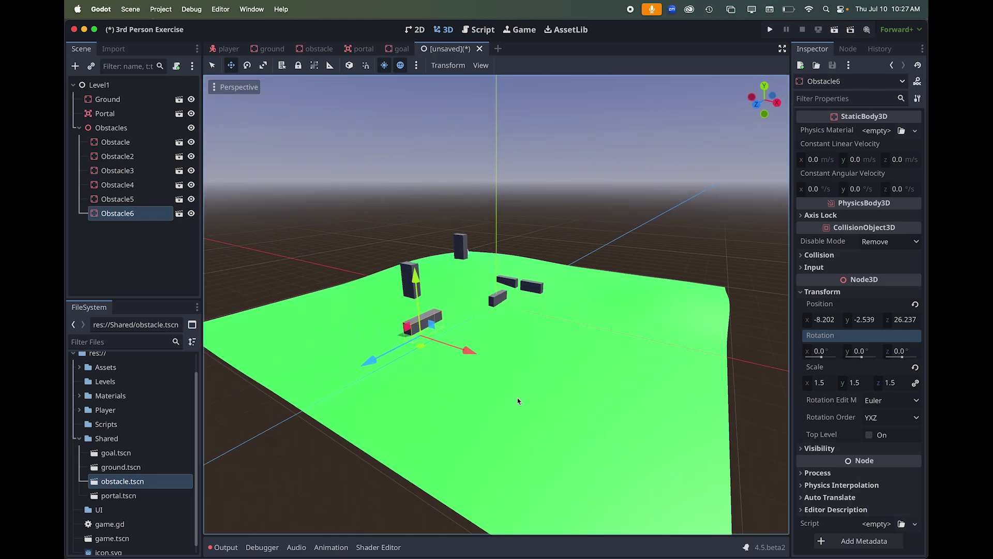
pyautogui.scroll(-5, 517, 397)
pyautogui.scroll(8, 518, 397)
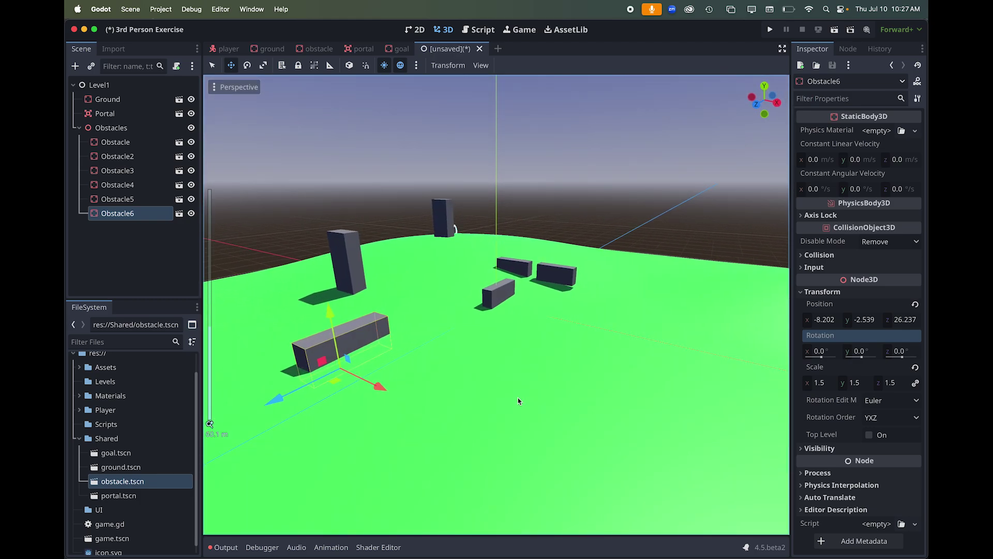
pyautogui.scroll(-5, 519, 401)
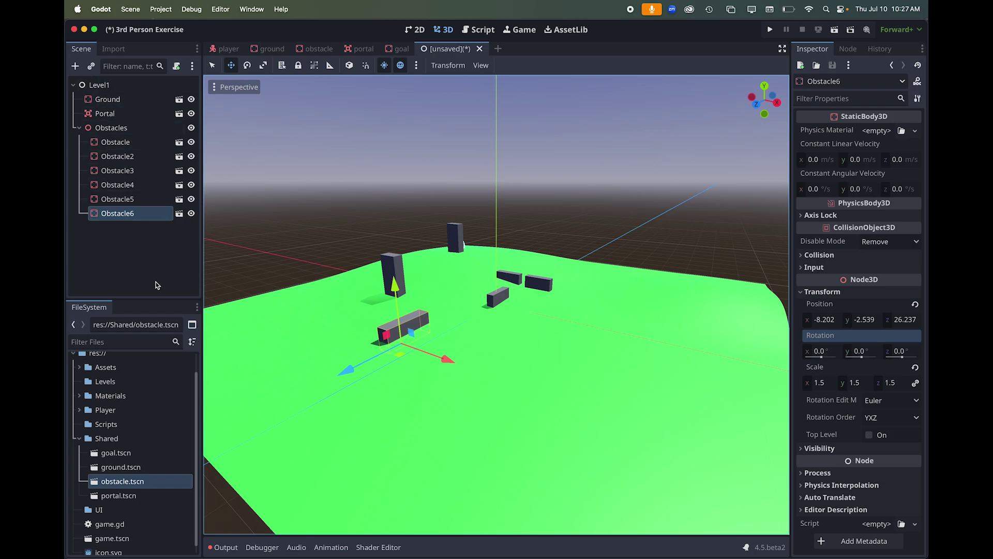
# Examine the Ground, Portal and Obstacles nodes, hiding and showing the Obstacles group to check what it controls
pyautogui.click(116, 101)
pyautogui.click(115, 117)
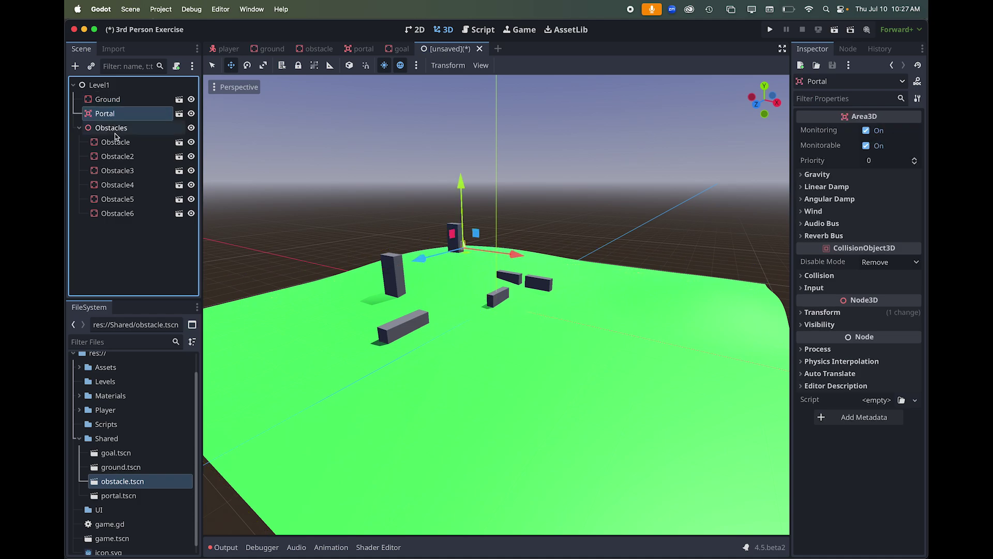
pyautogui.click(115, 126)
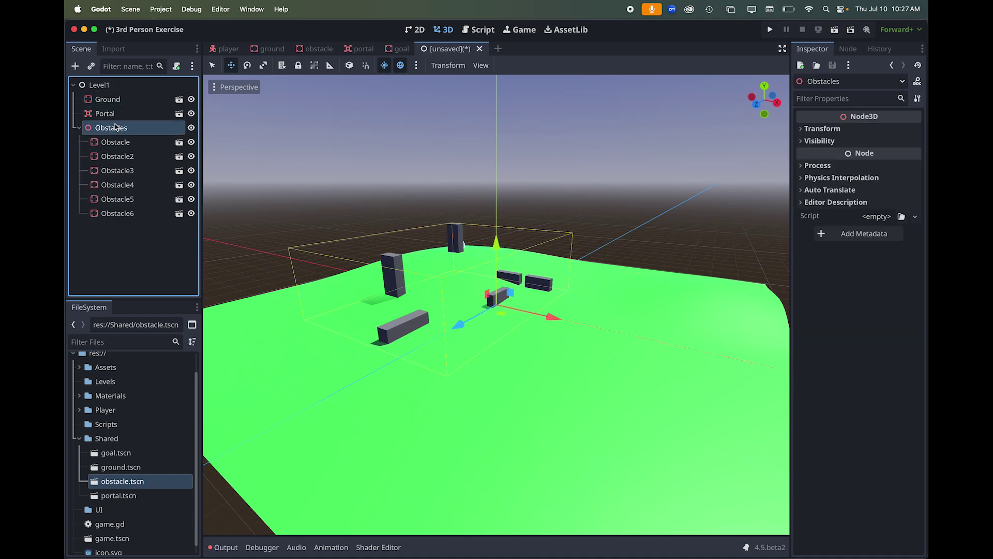
pyautogui.click(191, 128)
pyautogui.click(190, 127)
pyautogui.click(191, 128)
pyautogui.click(191, 128)
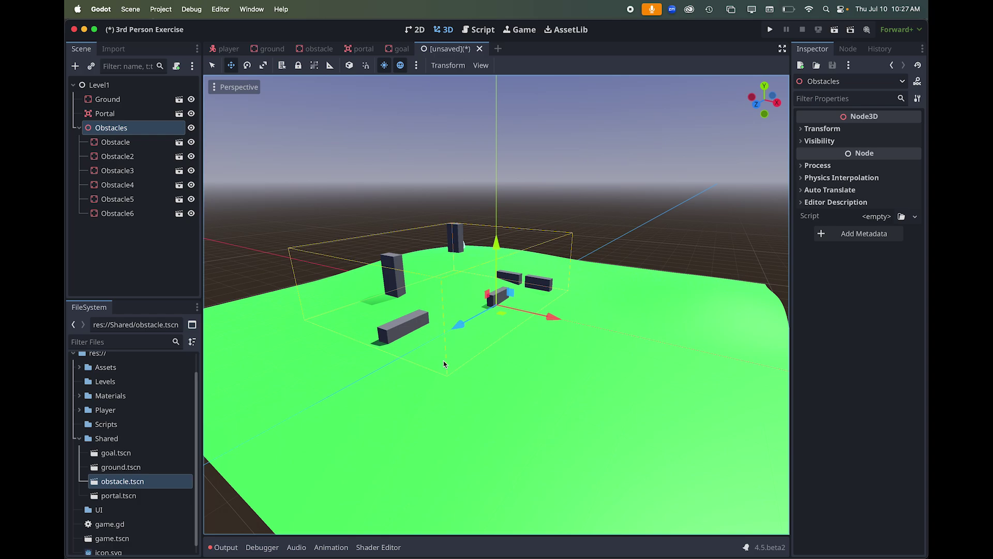
# Save the scene as level_1.tscn in a new Level1 folder inside the Levels folder
pyautogui.press('super+s')
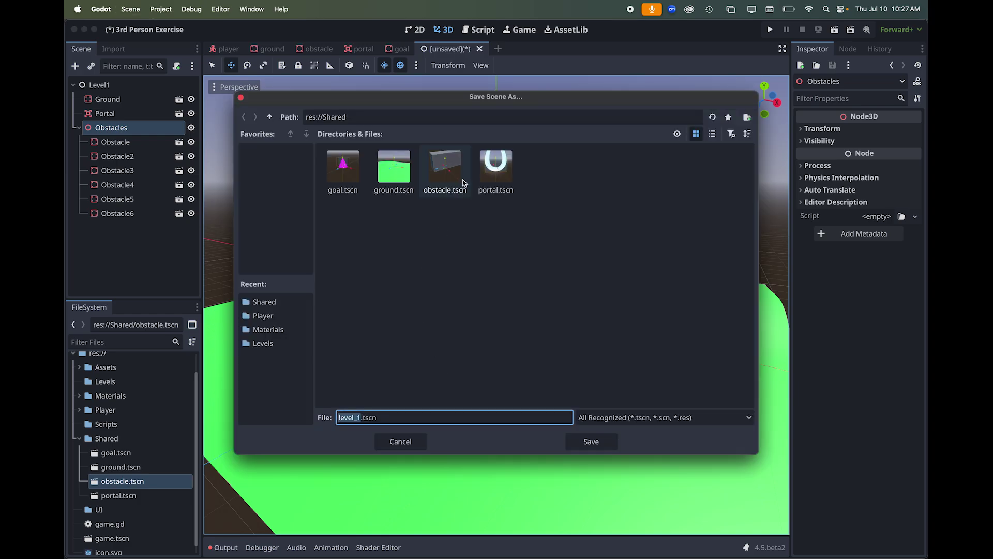
pyautogui.click(269, 117)
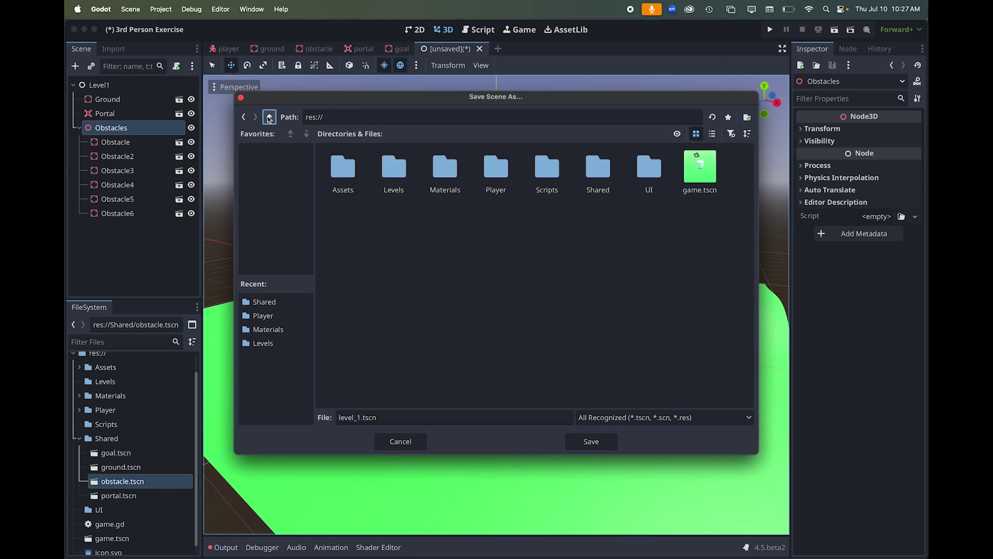
pyautogui.doubleClick(397, 177)
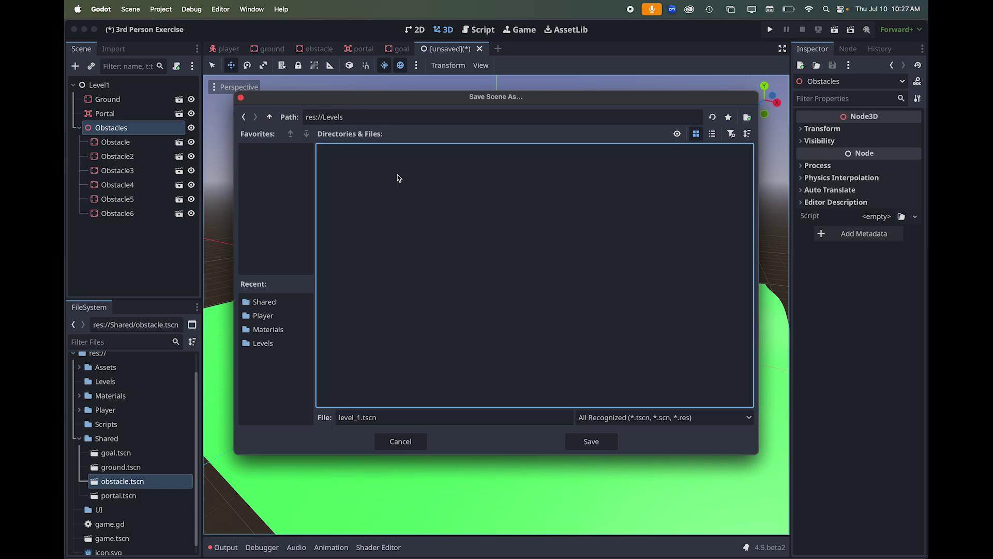
pyautogui.click(747, 117)
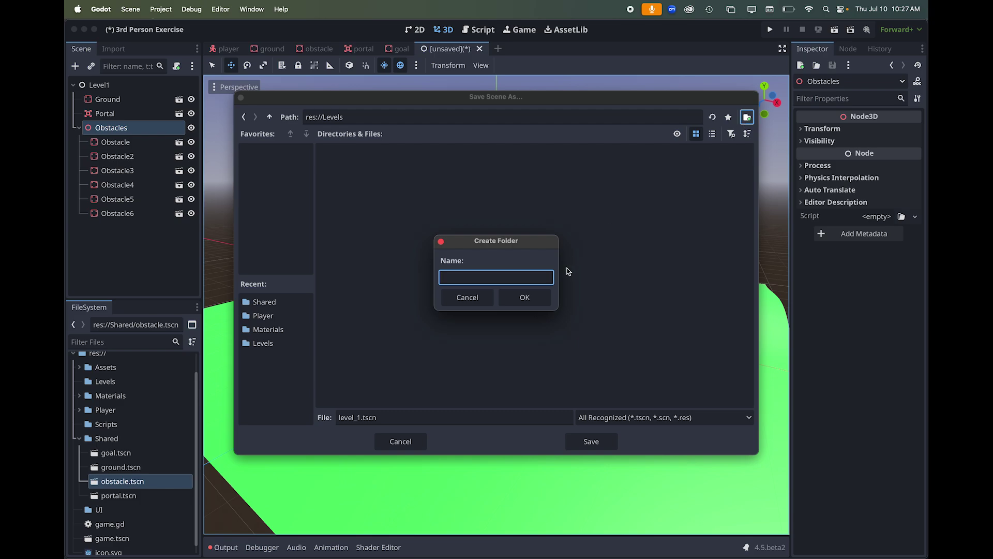
pyautogui.write('Level1')
pyautogui.click(531, 296)
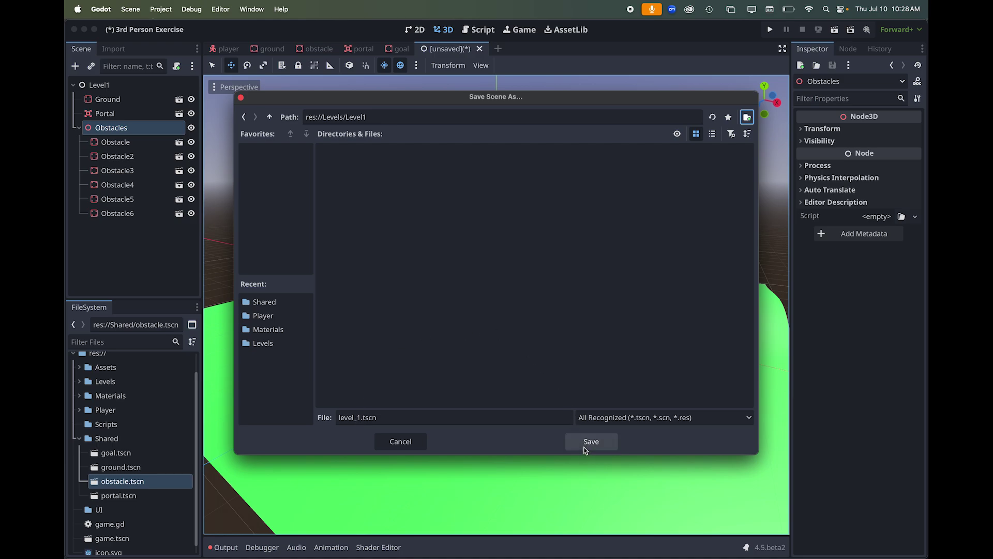
pyautogui.click(586, 445)
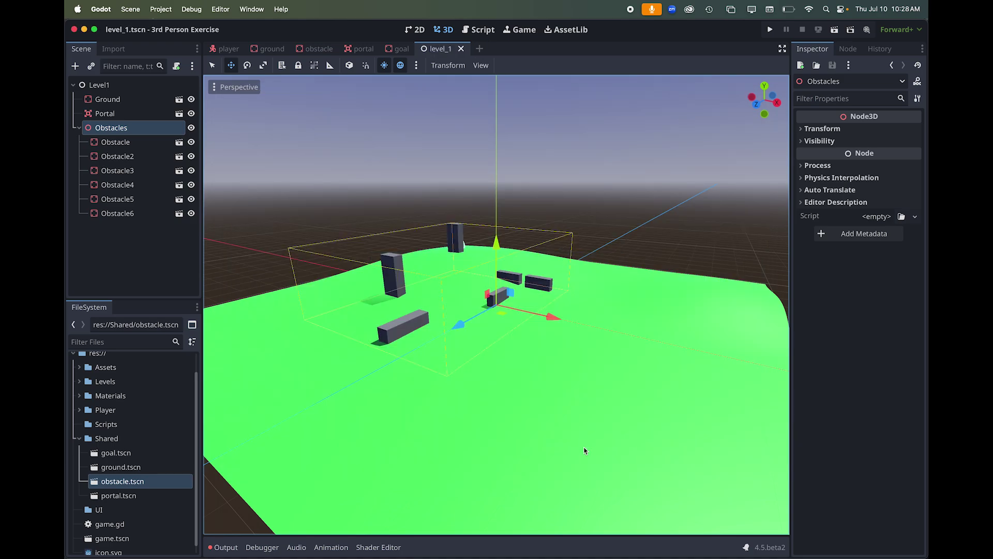